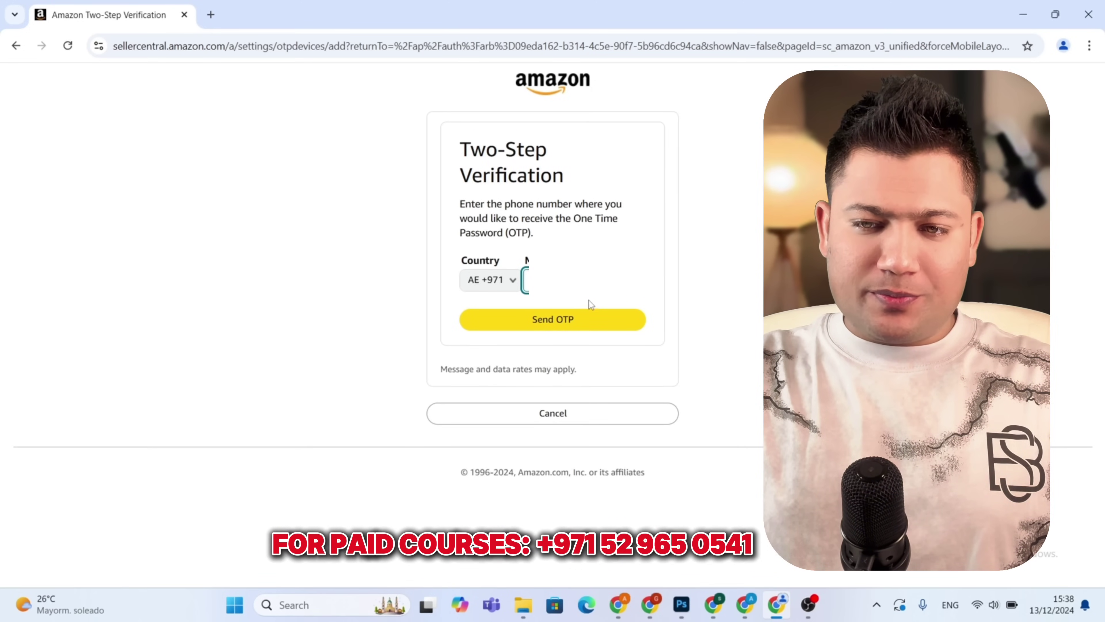
Step: Request a one-time password by phone, enter the received code, and submit it
click(572, 318)
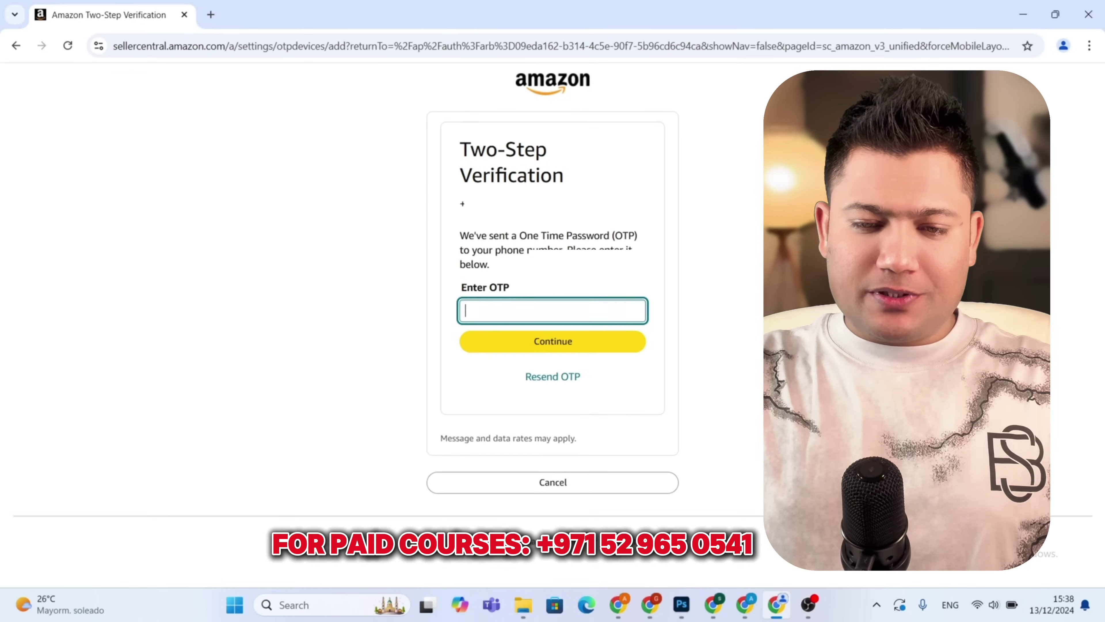
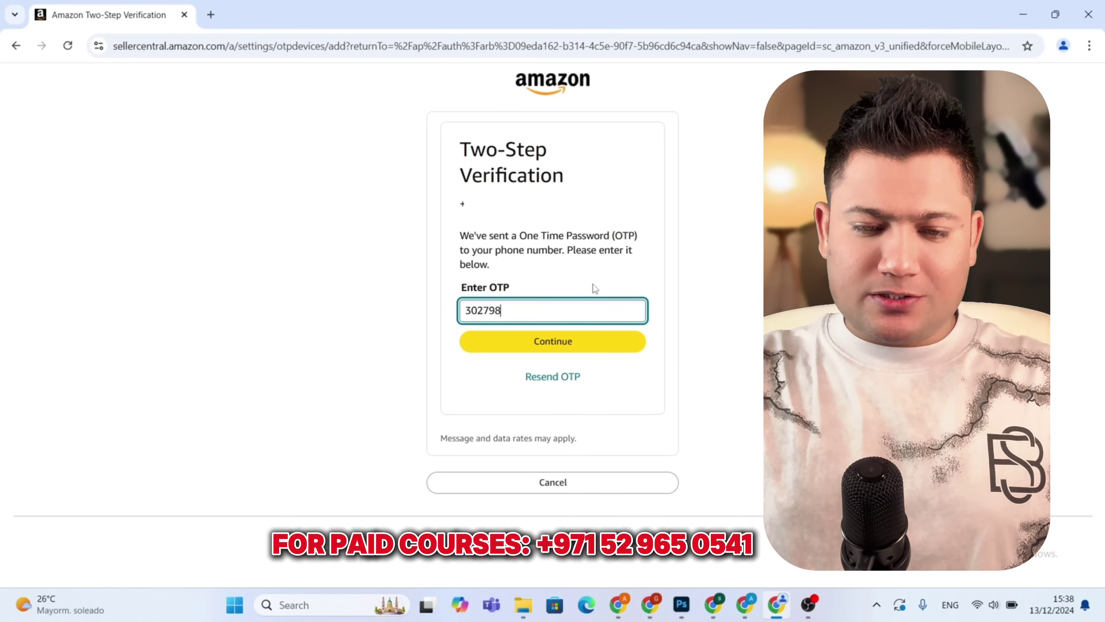
click(616, 339)
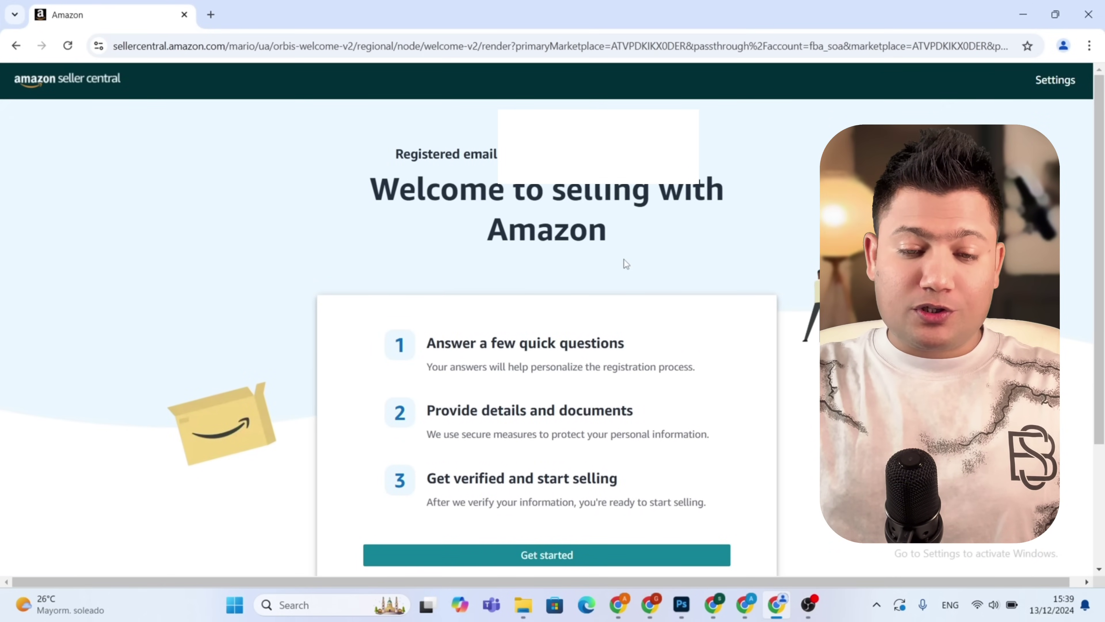
Step: Scroll the Welcome to selling with Amazon page and choose Get started
scroll(641, 248, down, 2)
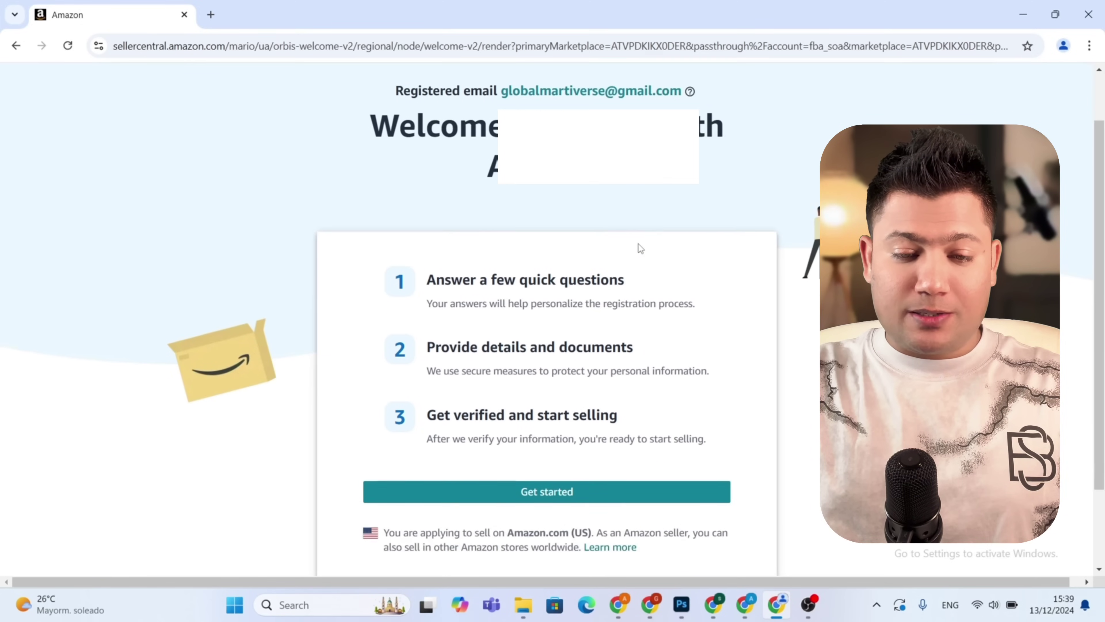
scroll(641, 248, up, 2)
scroll(641, 248, down, 4)
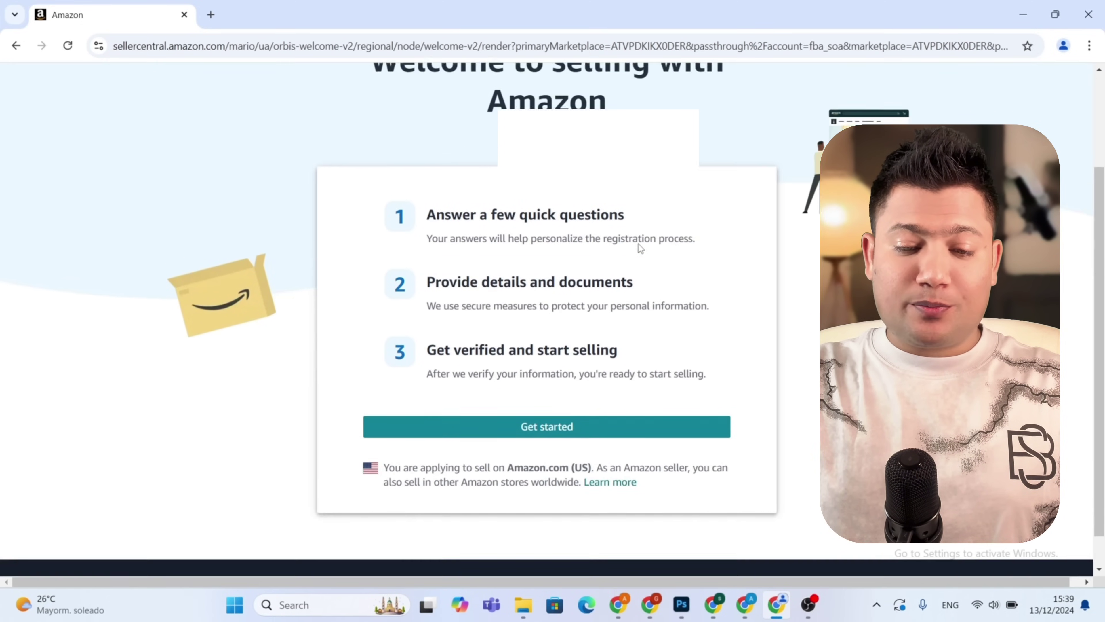
click(629, 411)
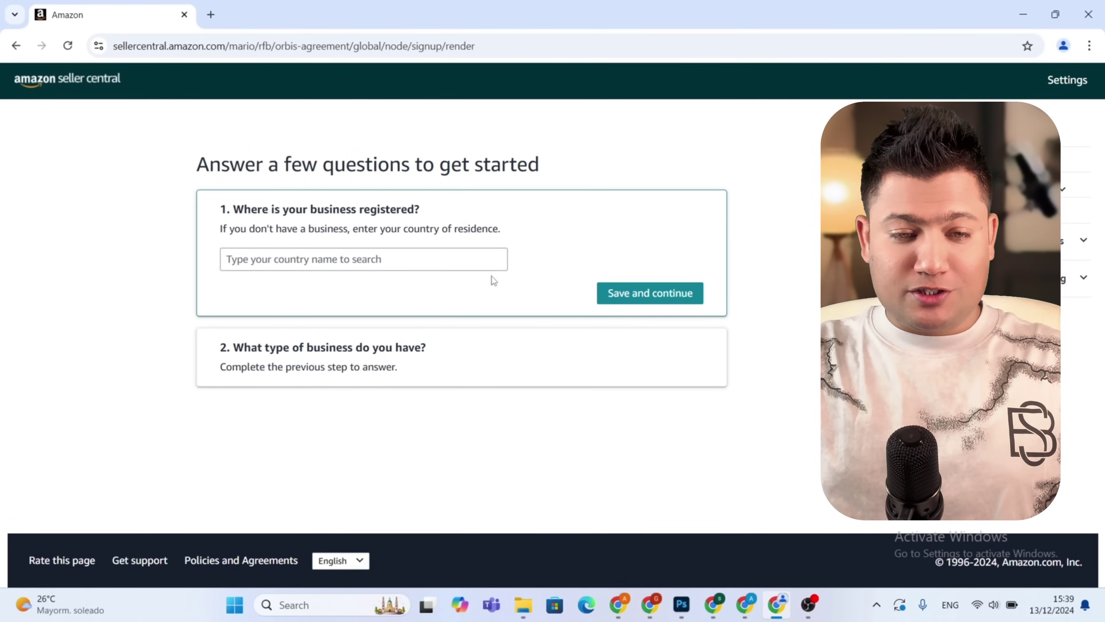
Step: Search 'uni' in the country list, choose United States as business location, and save
drag(428, 207, 235, 212)
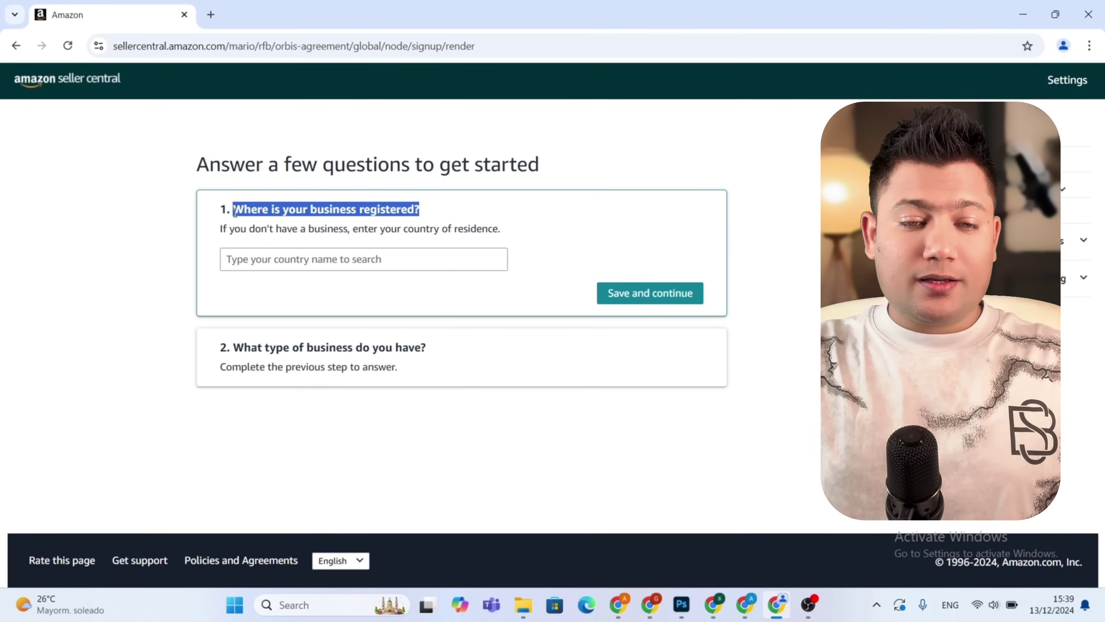
click(356, 254)
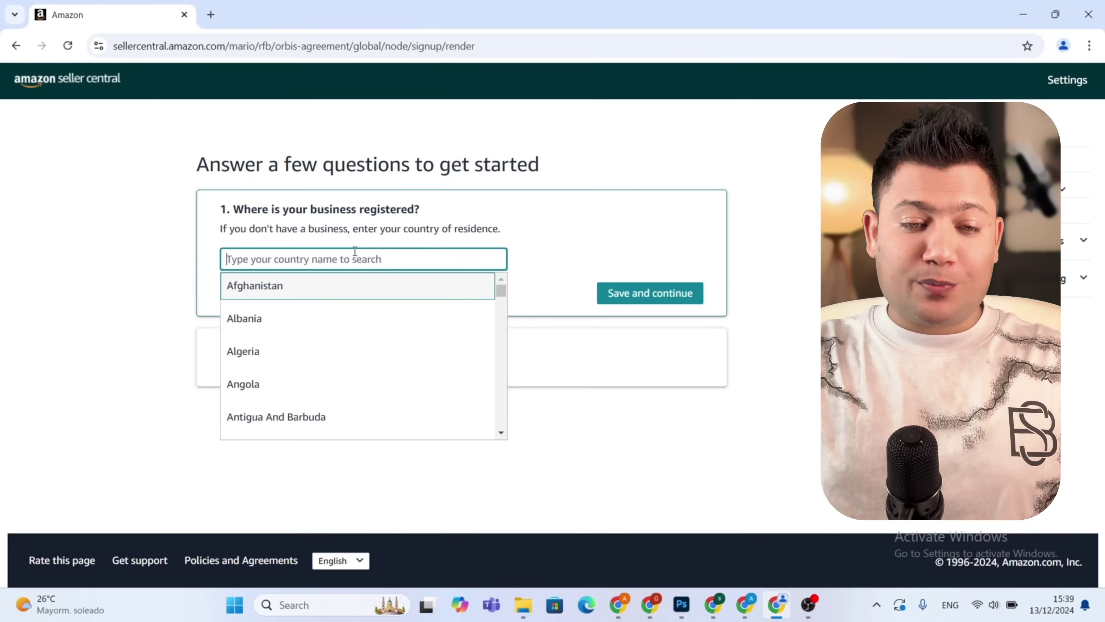
text(uni)
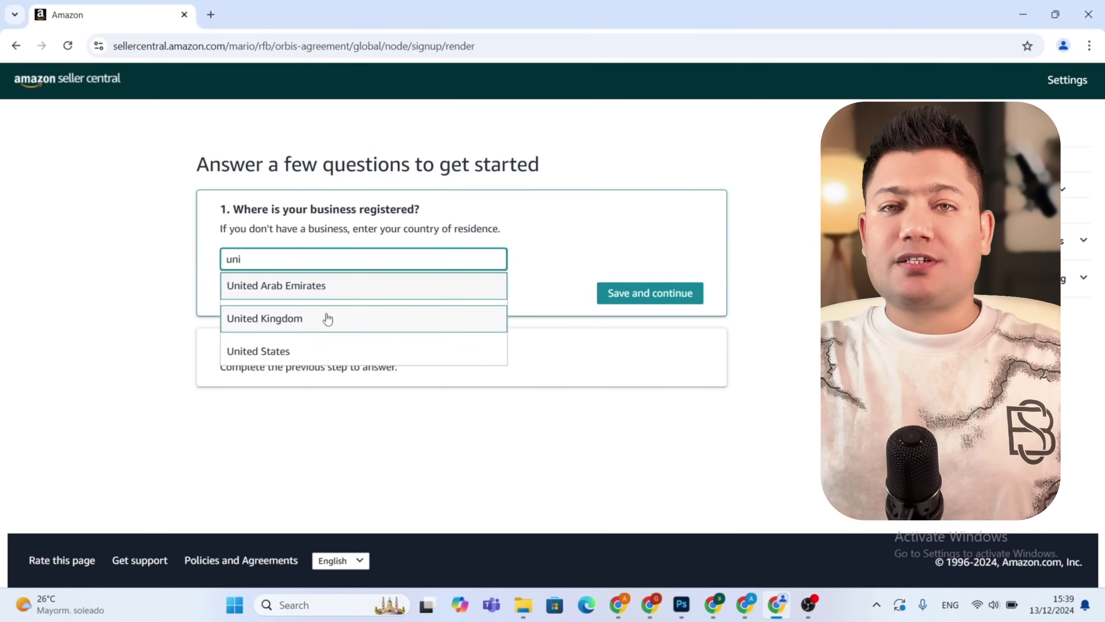
click(313, 351)
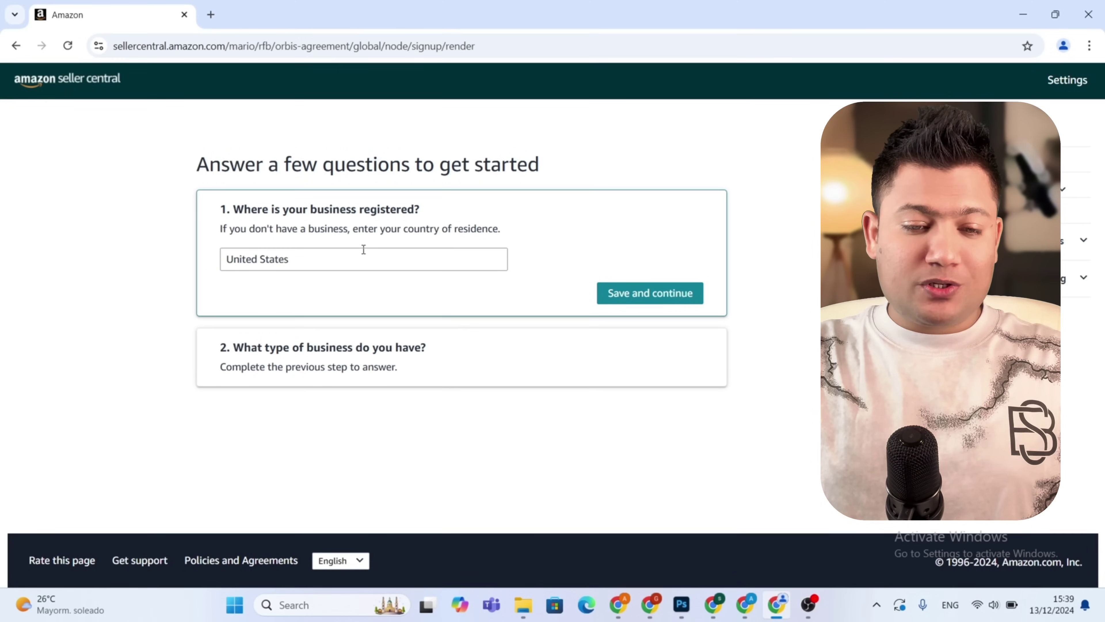
click(626, 296)
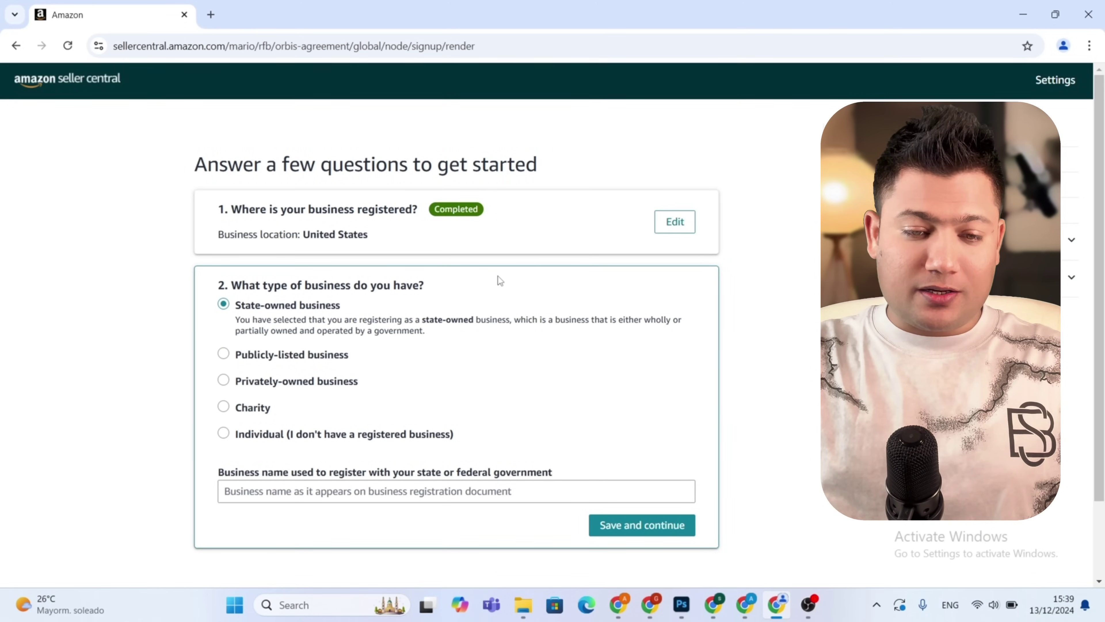
Step: Choose Privately-owned business, enter registered business name 'GL', and save
drag(430, 285, 238, 284)
click(237, 284)
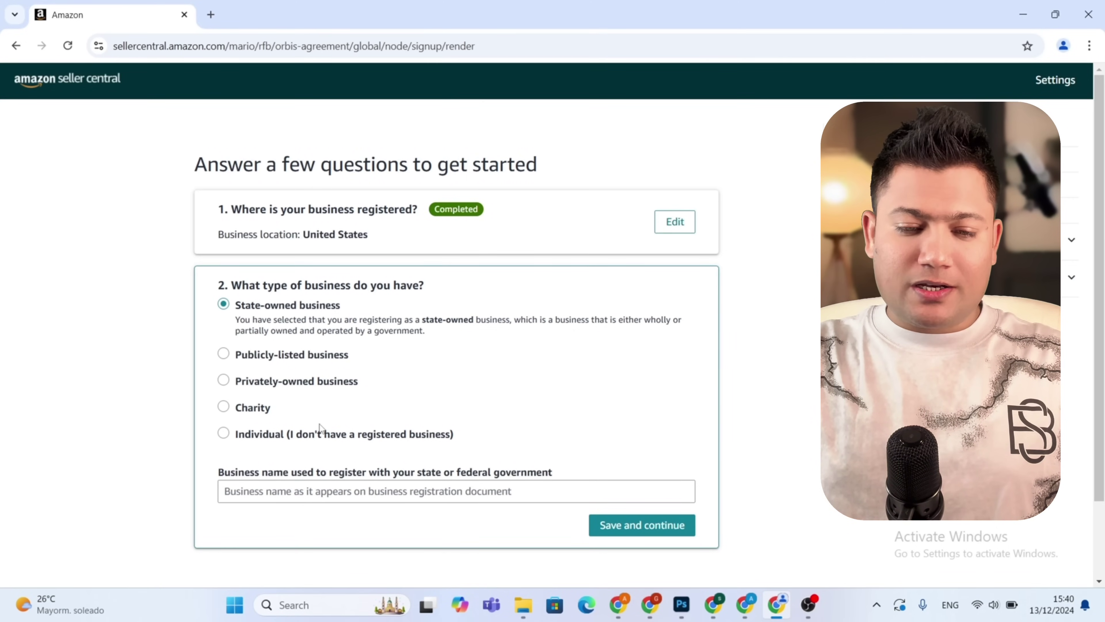
click(229, 381)
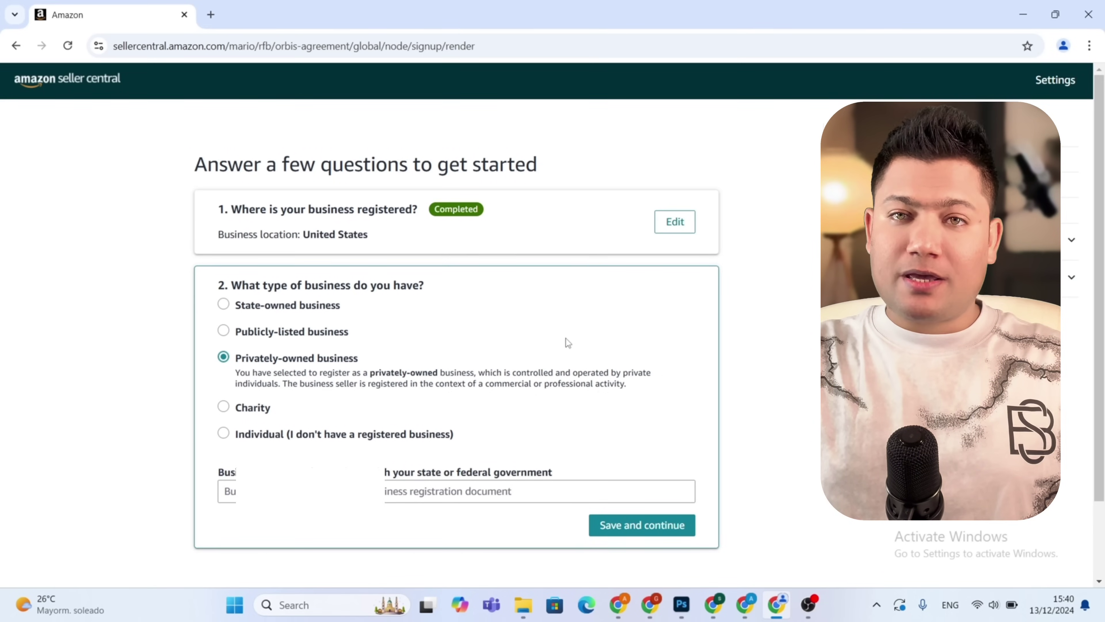
click(509, 493)
text(GL)
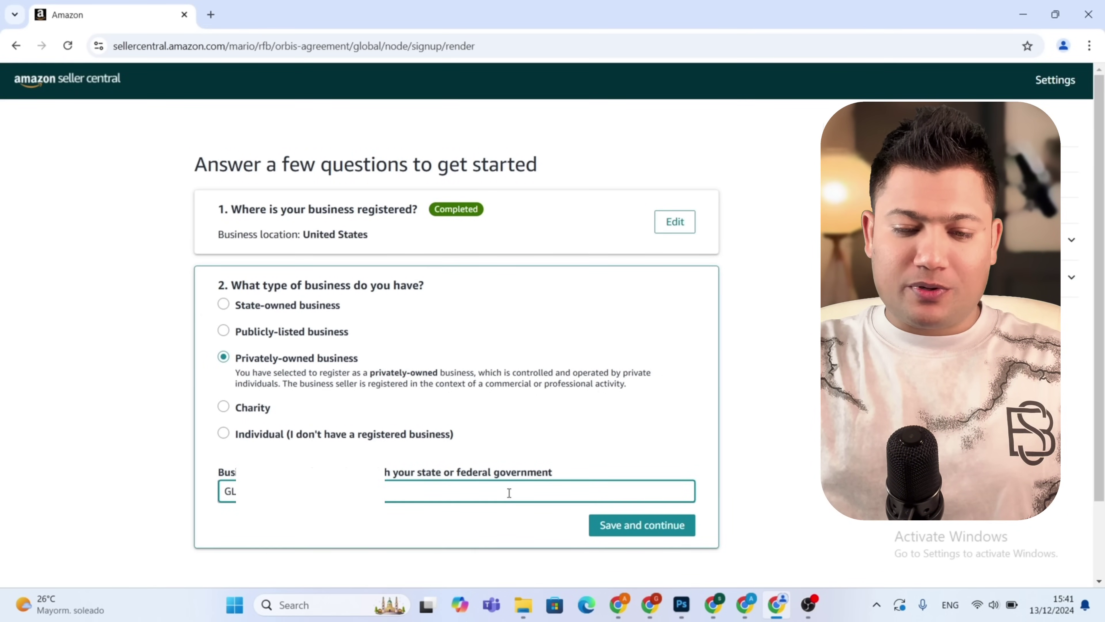
click(599, 523)
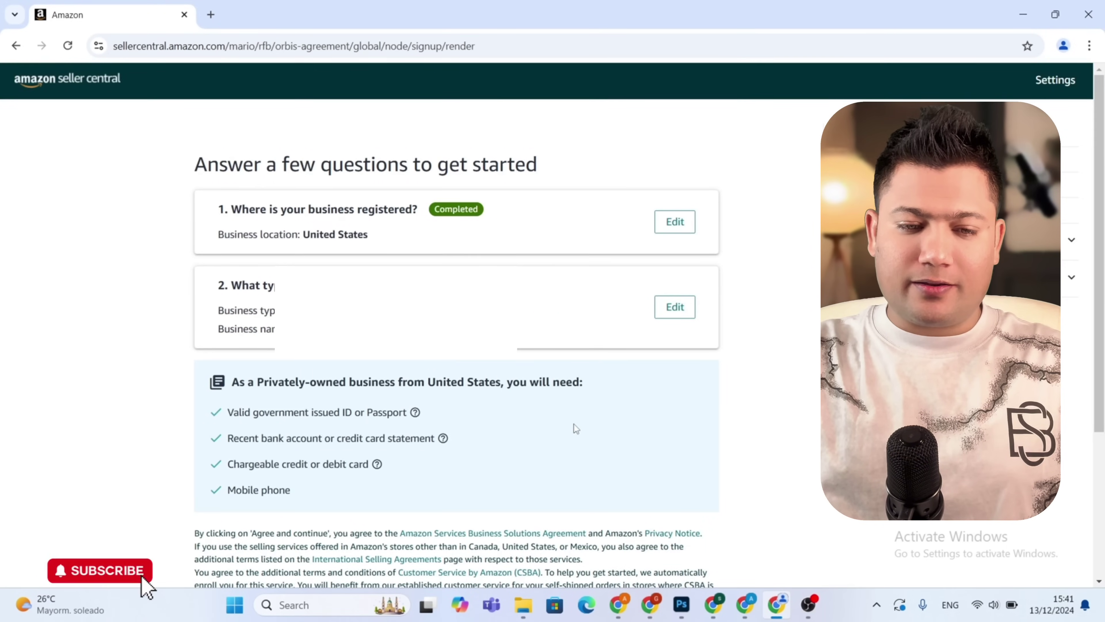
Step: Review the required documents, confirm location and business type are correct, and agree to the terms
drag(232, 382, 583, 380)
drag(228, 412, 401, 416)
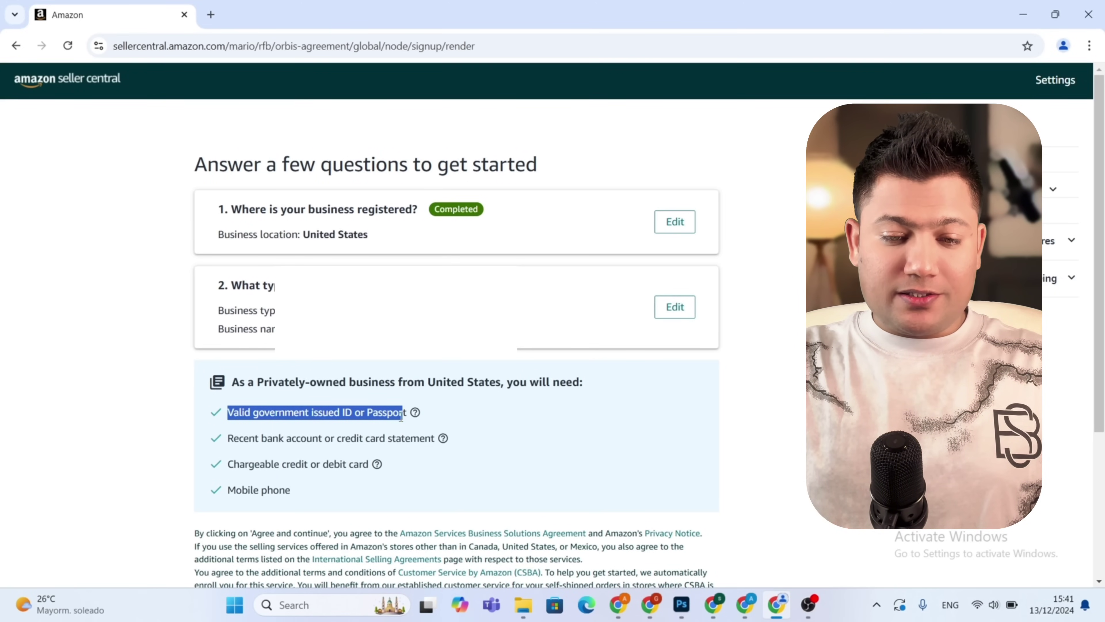
click(233, 440)
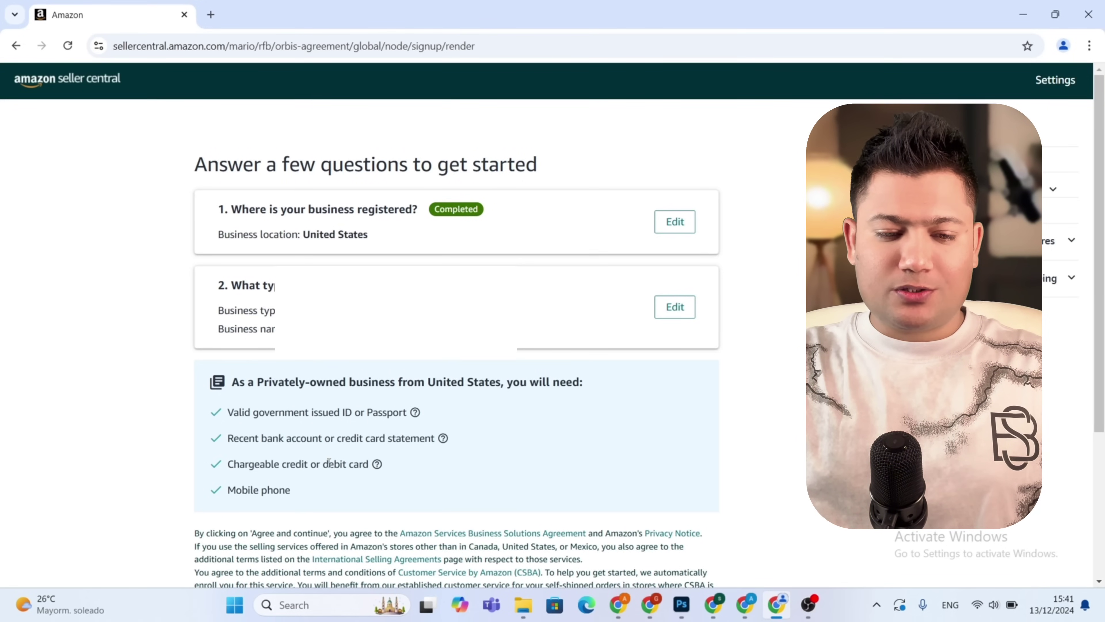
scroll(274, 481, down, 3)
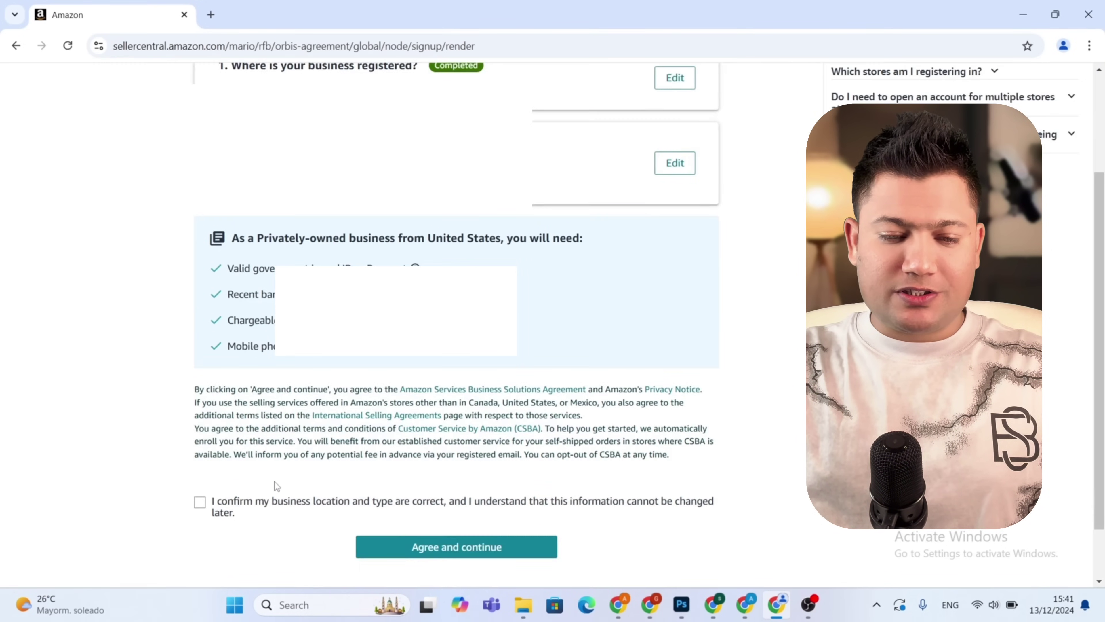
click(200, 502)
click(438, 547)
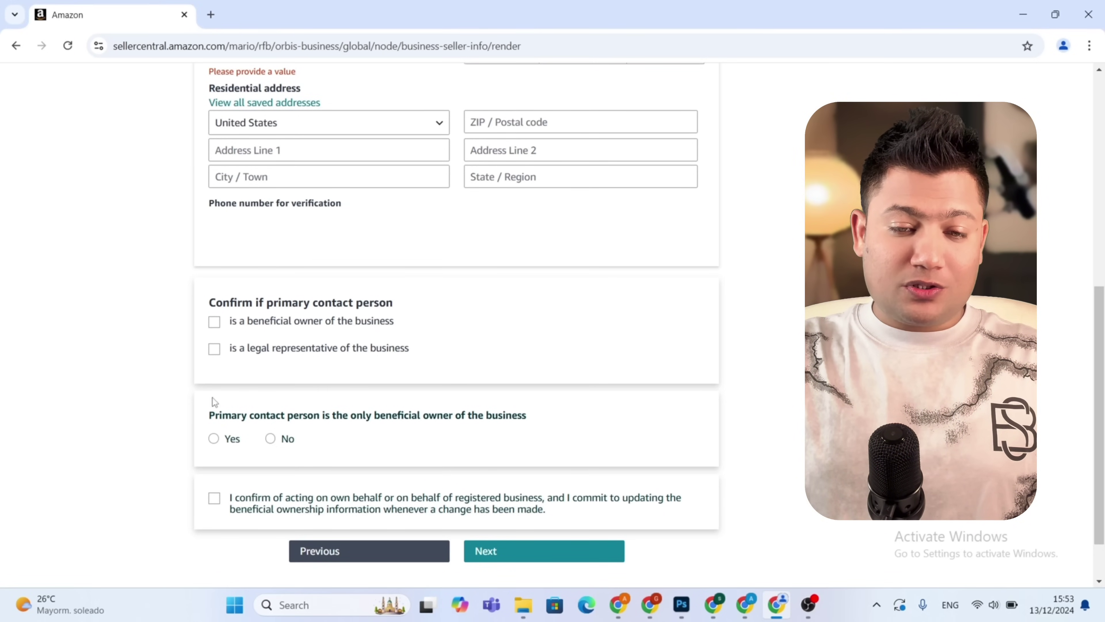
Step: Declare the primary contact a legal representative and sole beneficial owner, then submit seller information
click(216, 349)
click(215, 323)
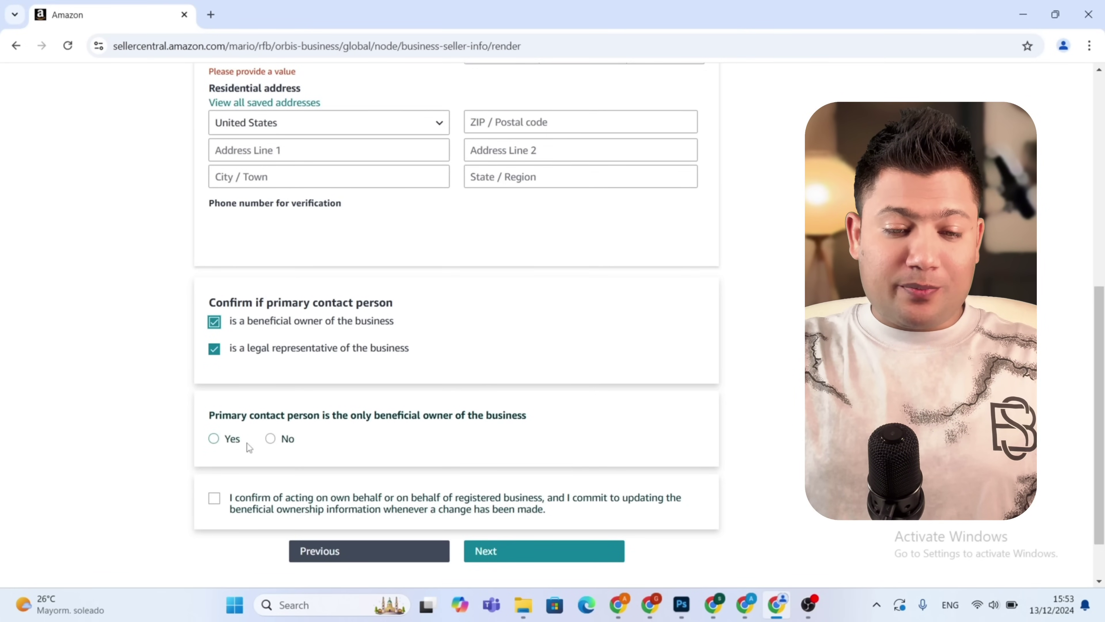
click(213, 439)
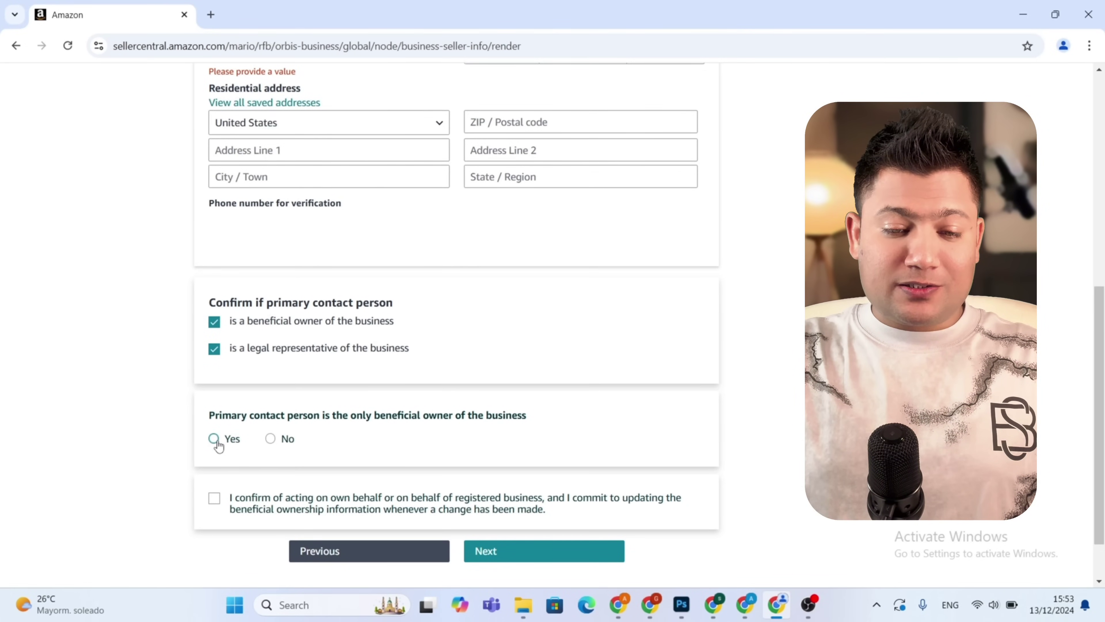
click(214, 500)
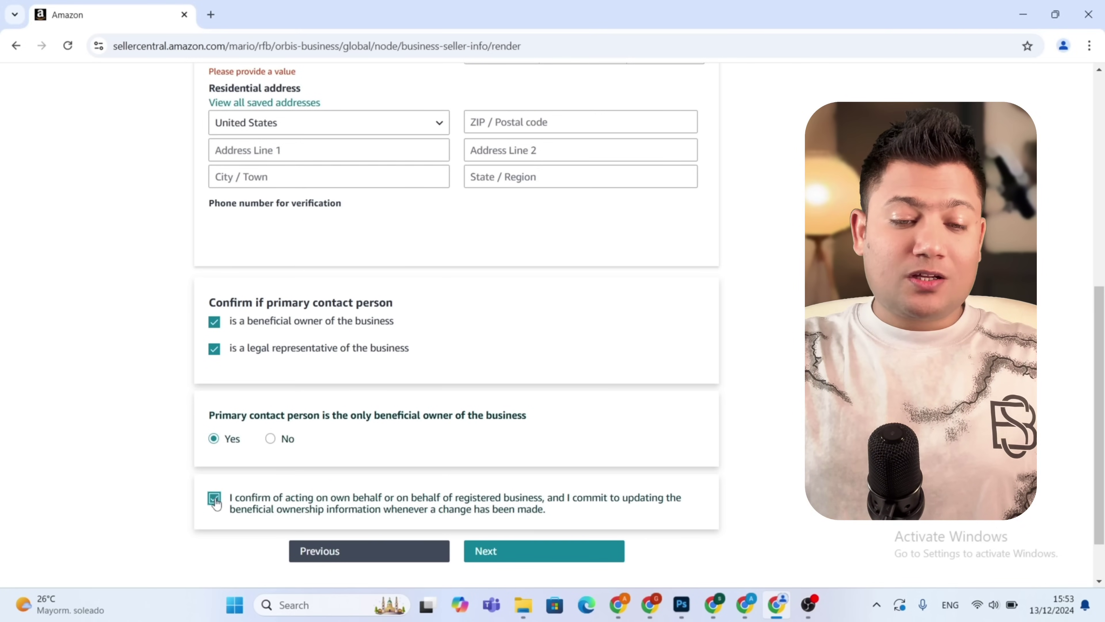
click(493, 555)
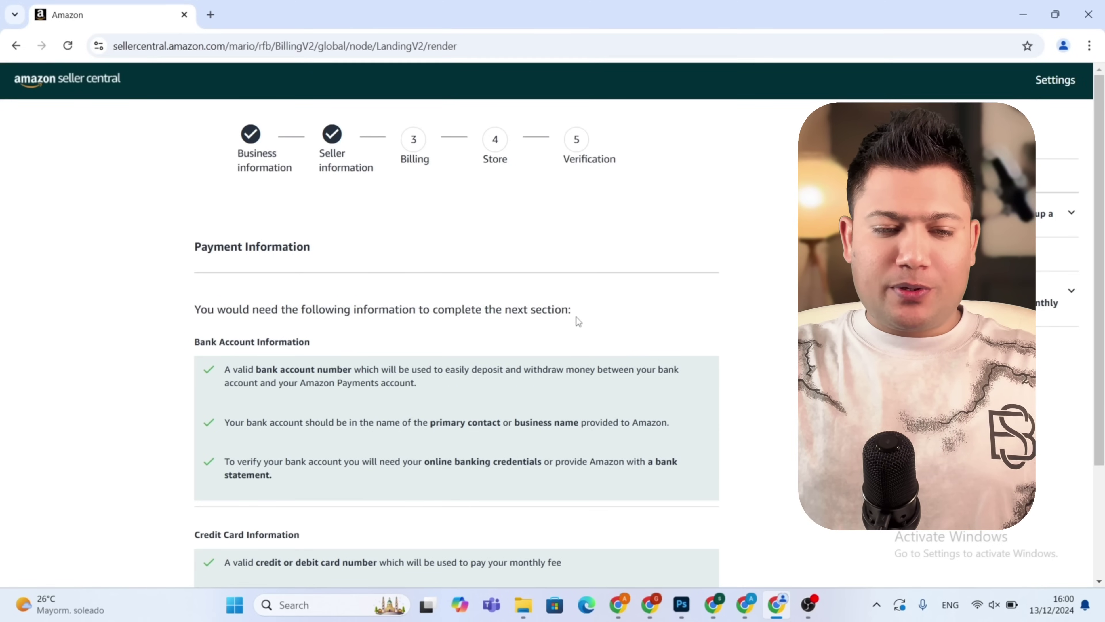
Step: Review the bank account and business name requirements, then continue to the bank account form
drag(577, 316, 283, 317)
click(300, 344)
drag(256, 369, 353, 372)
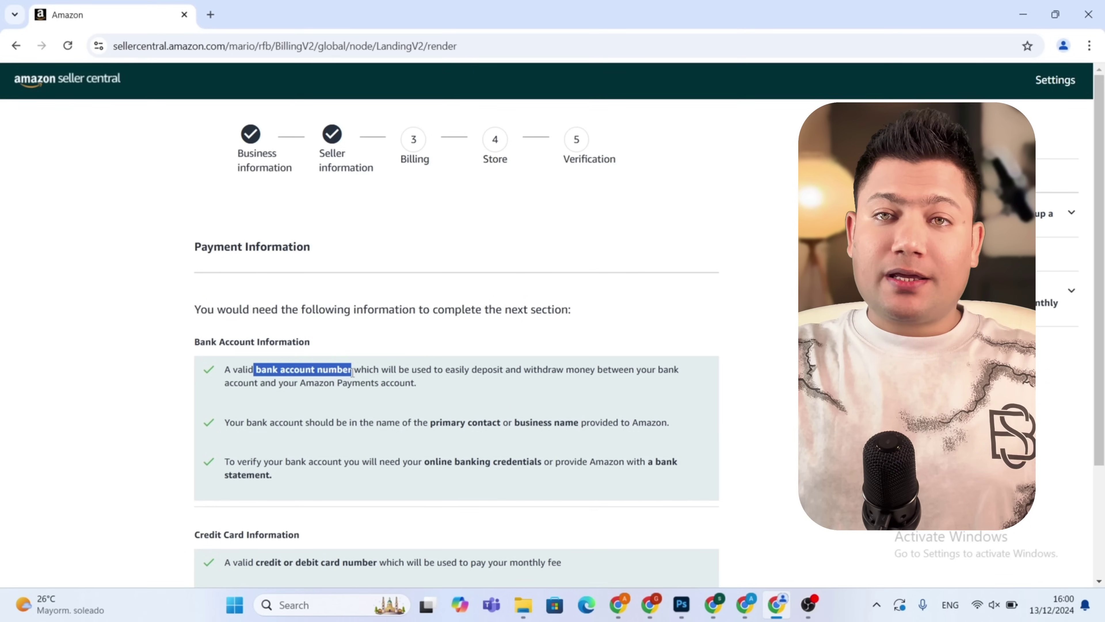
drag(440, 422, 573, 424)
click(528, 423)
scroll(476, 392, down, 3)
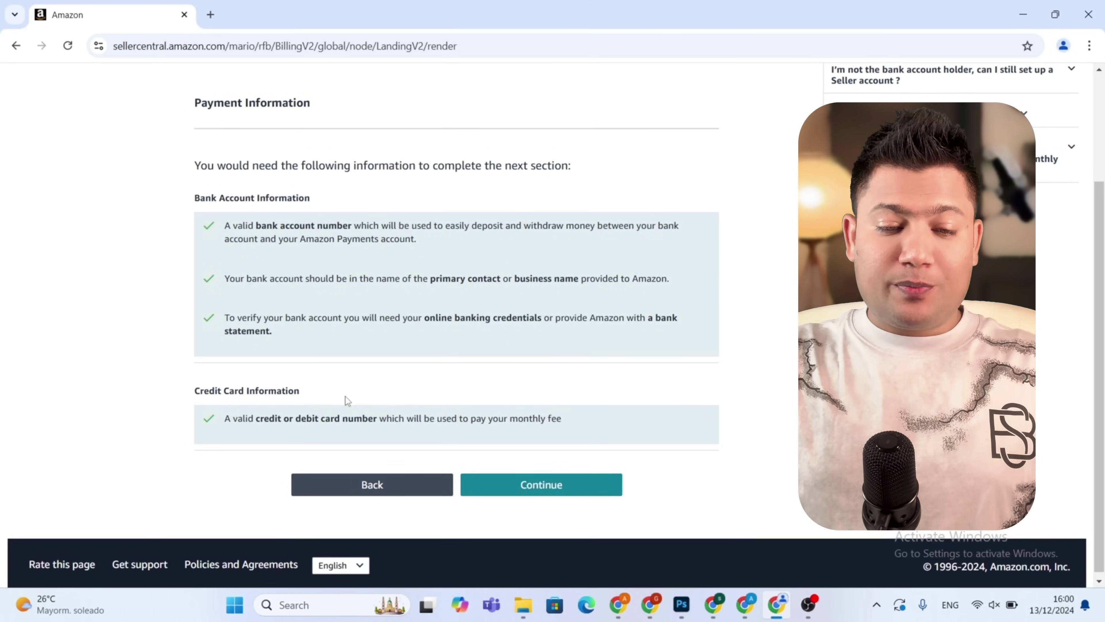
click(574, 487)
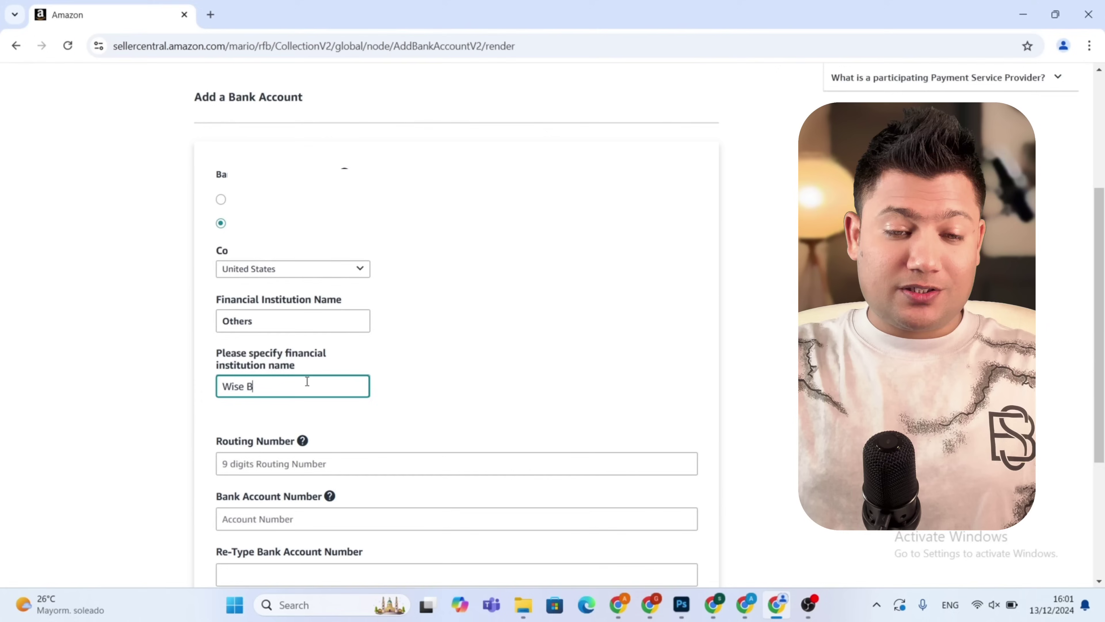
Step: Finish entering Wise Bank as the financial institution and review the bank account number fields
text(us)
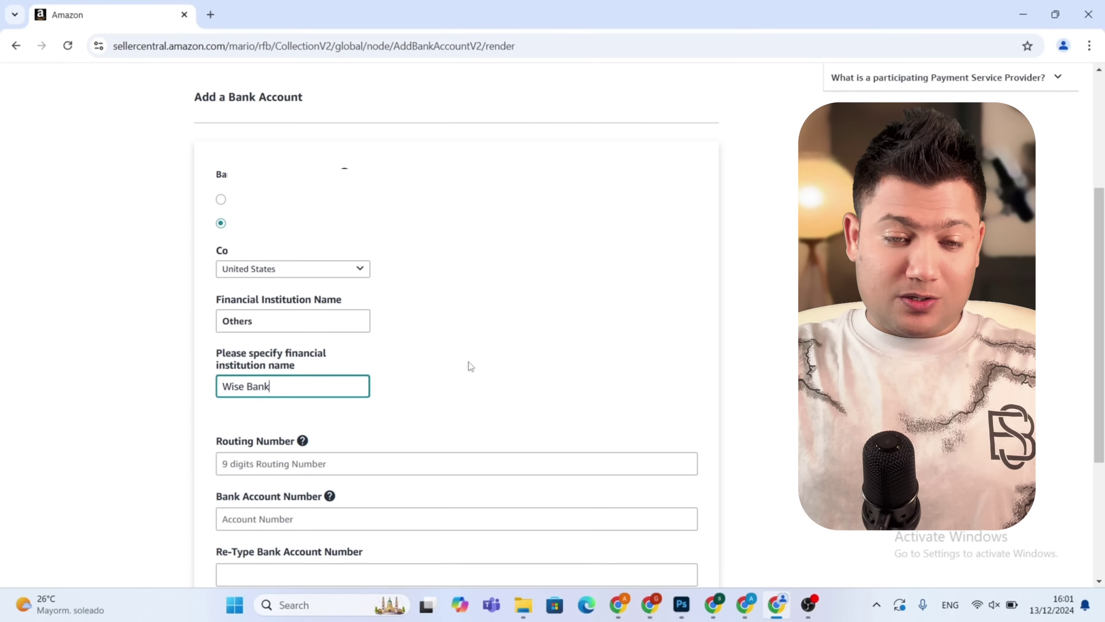
click(505, 355)
scroll(508, 350, down, 5)
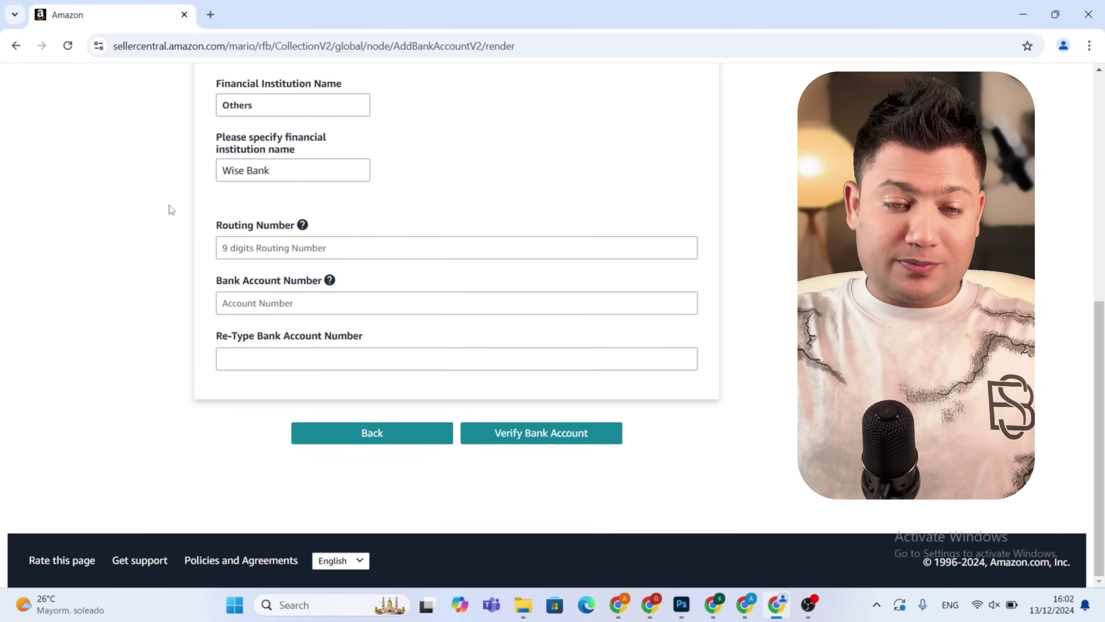
drag(215, 225, 292, 228)
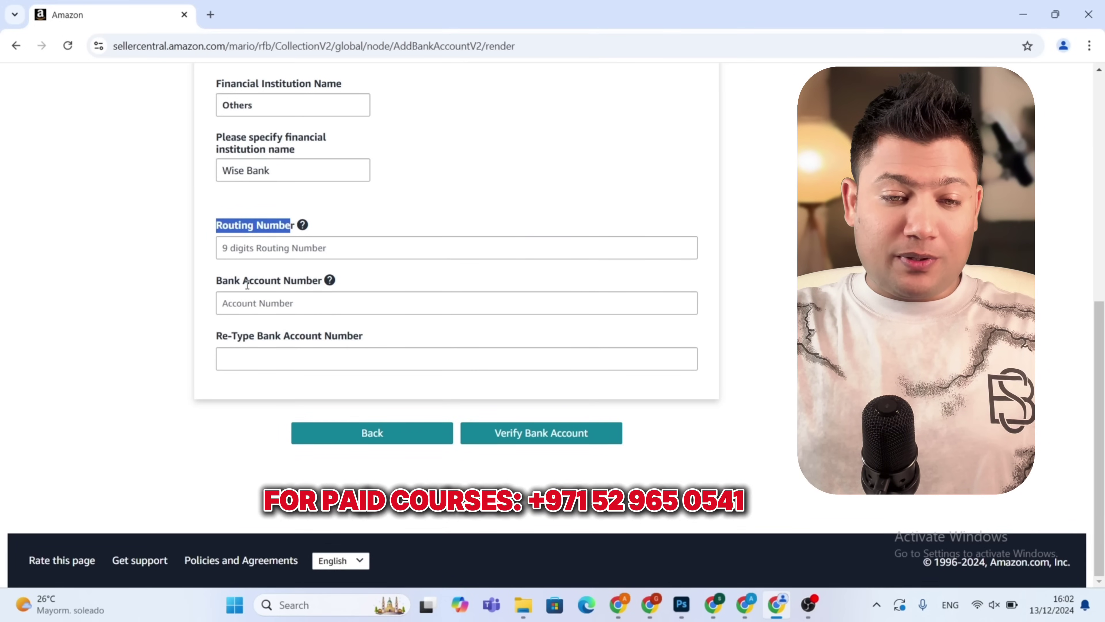
drag(216, 282, 296, 282)
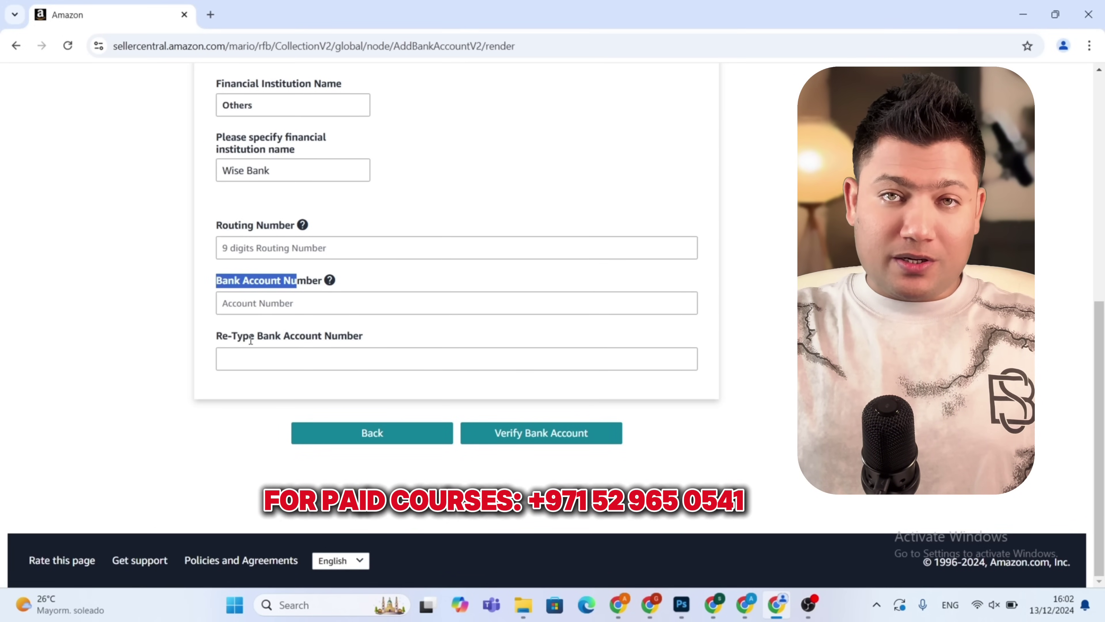
drag(251, 338, 388, 330)
click(401, 321)
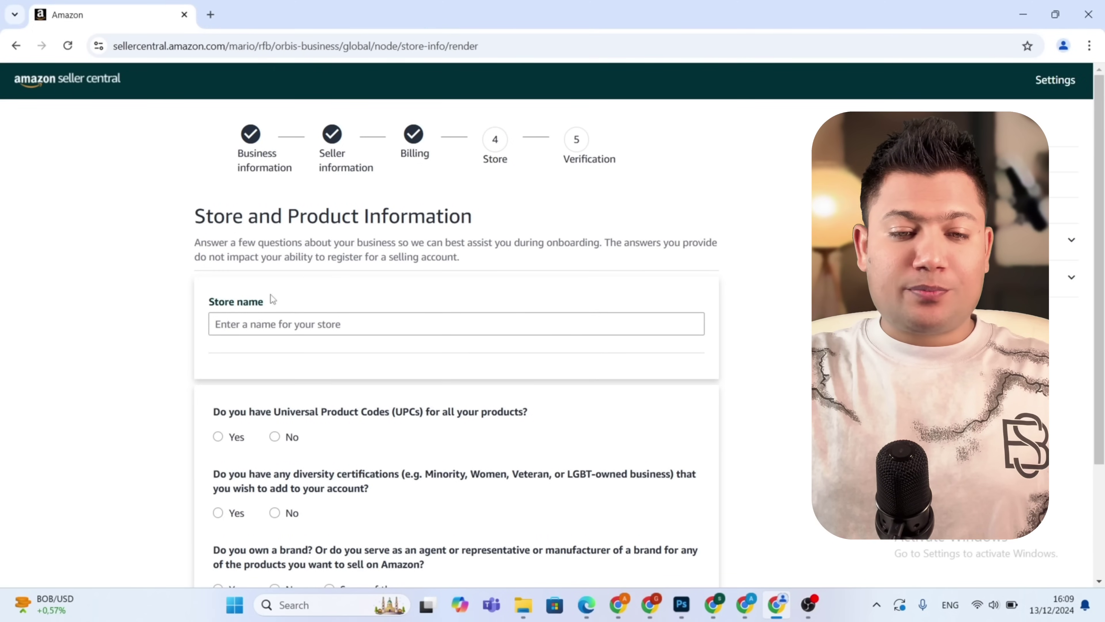
Step: Review the store name field and answer No to the UPC and diversity certification questions
drag(266, 303, 210, 302)
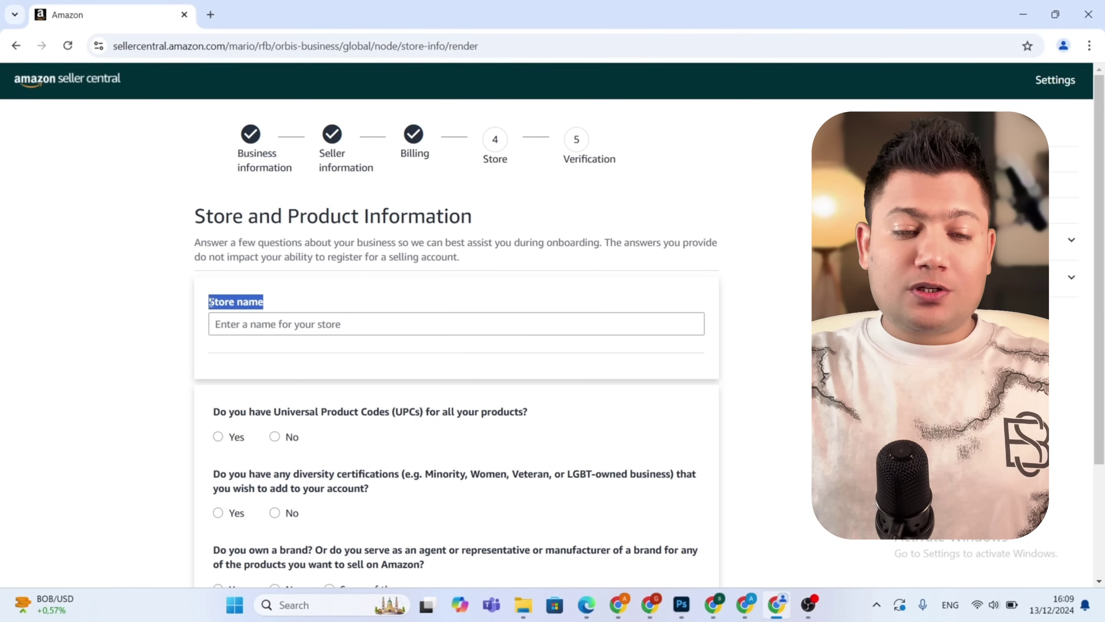
click(235, 298)
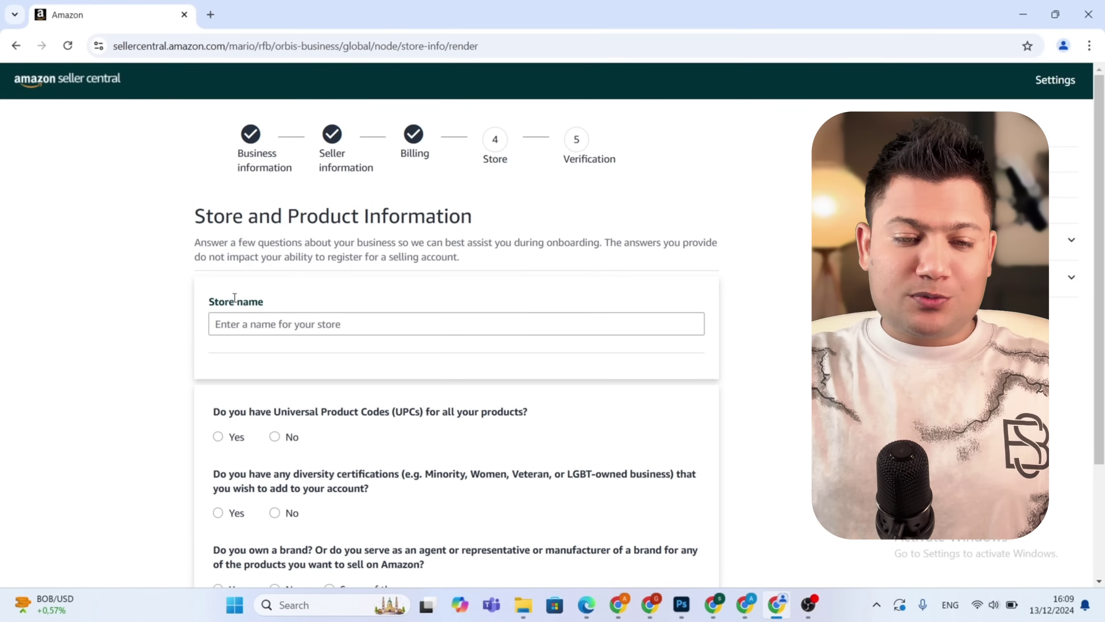
click(281, 325)
scroll(281, 326, down, 3)
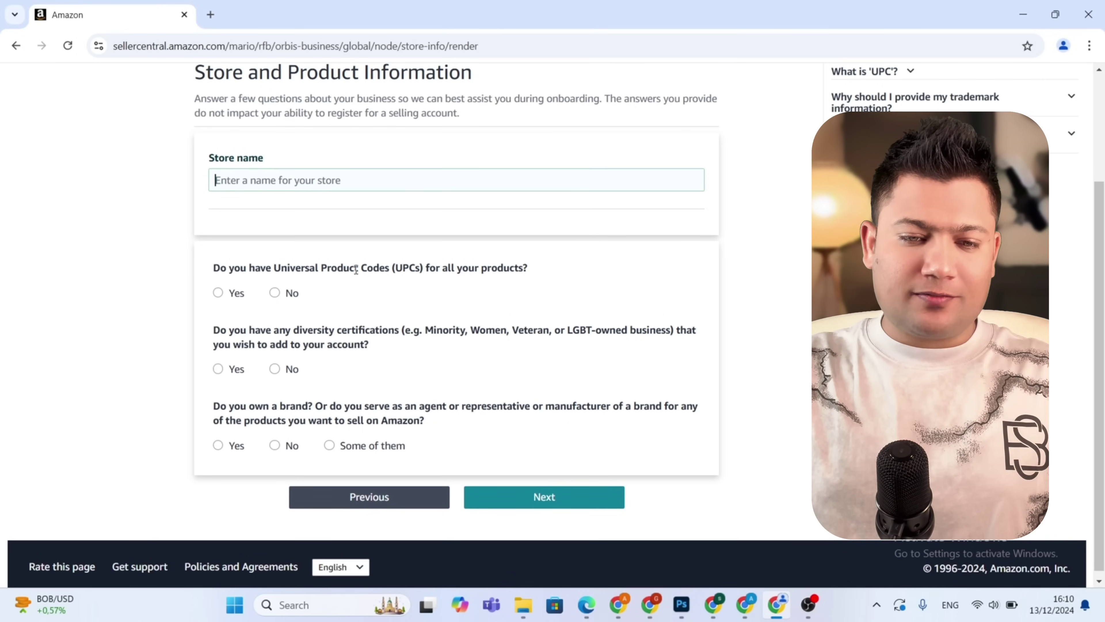
click(275, 293)
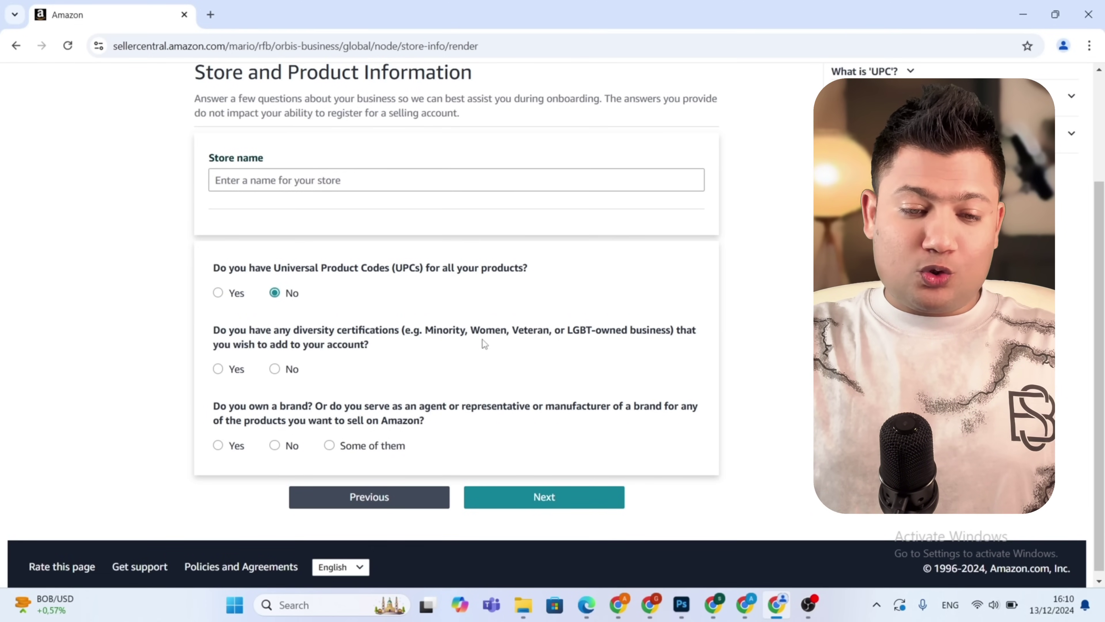
click(289, 368)
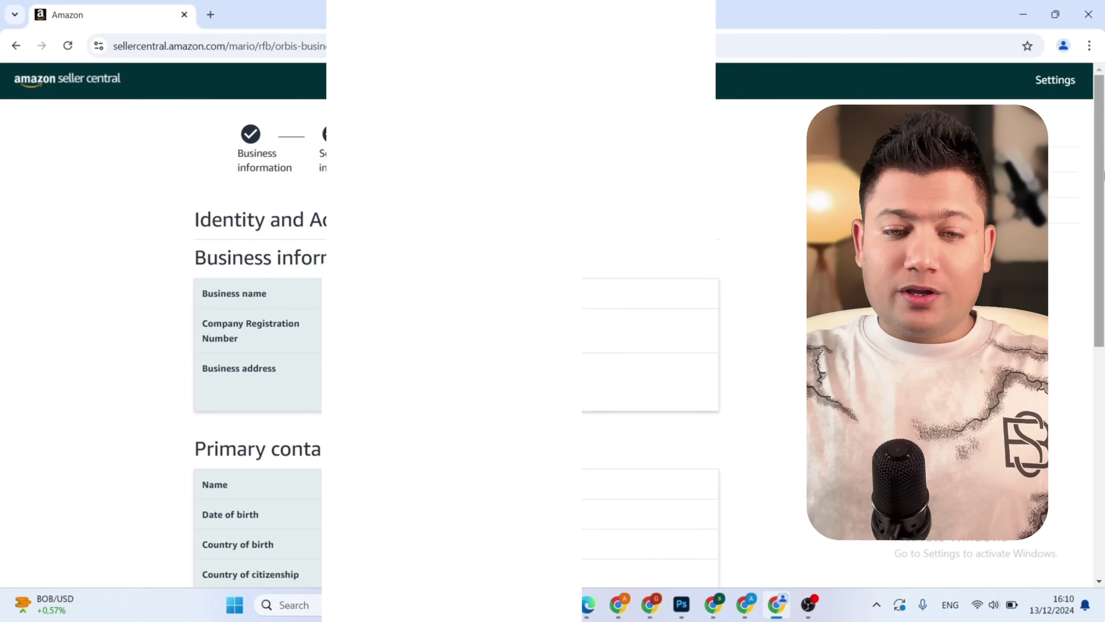
Step: Keep Bank account statement as proof of address with the passport and submit the documents
scroll(457, 305, down, 10)
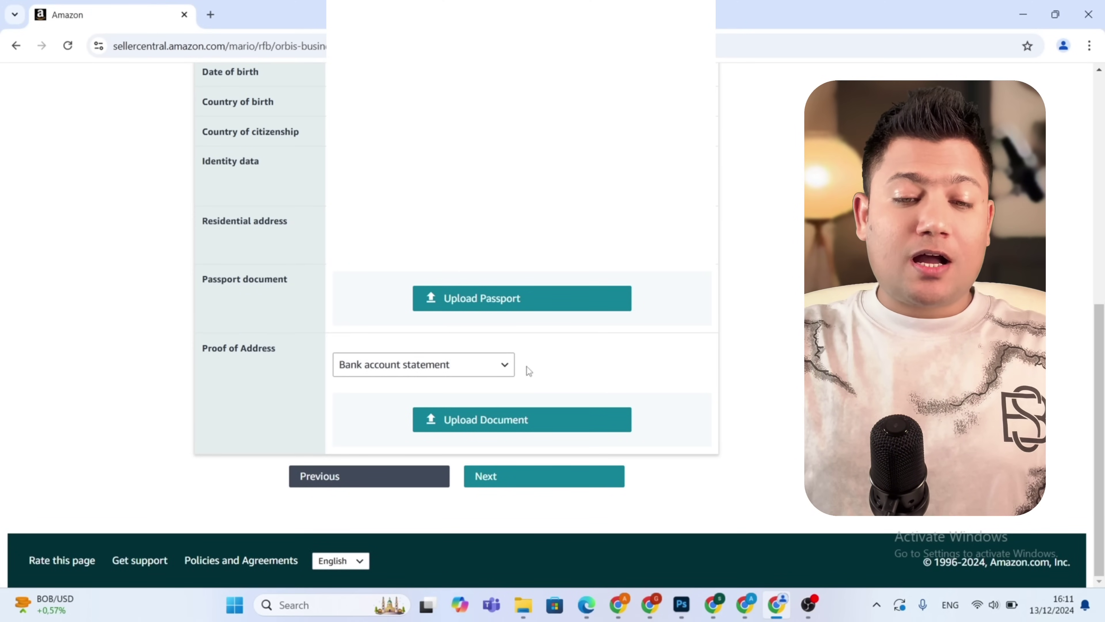
click(464, 373)
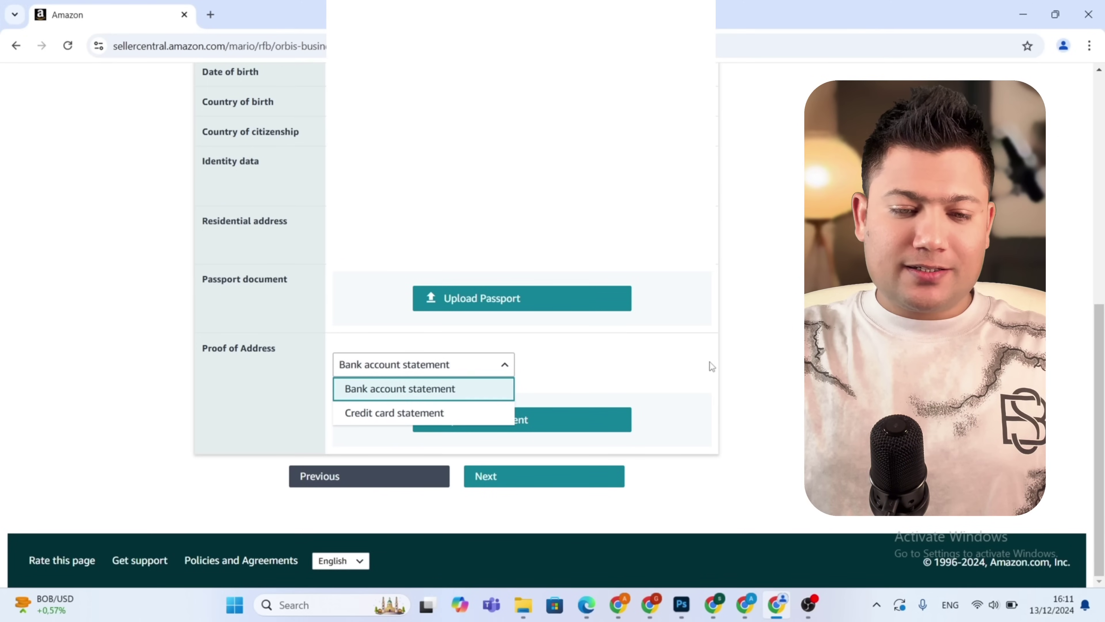
click(746, 349)
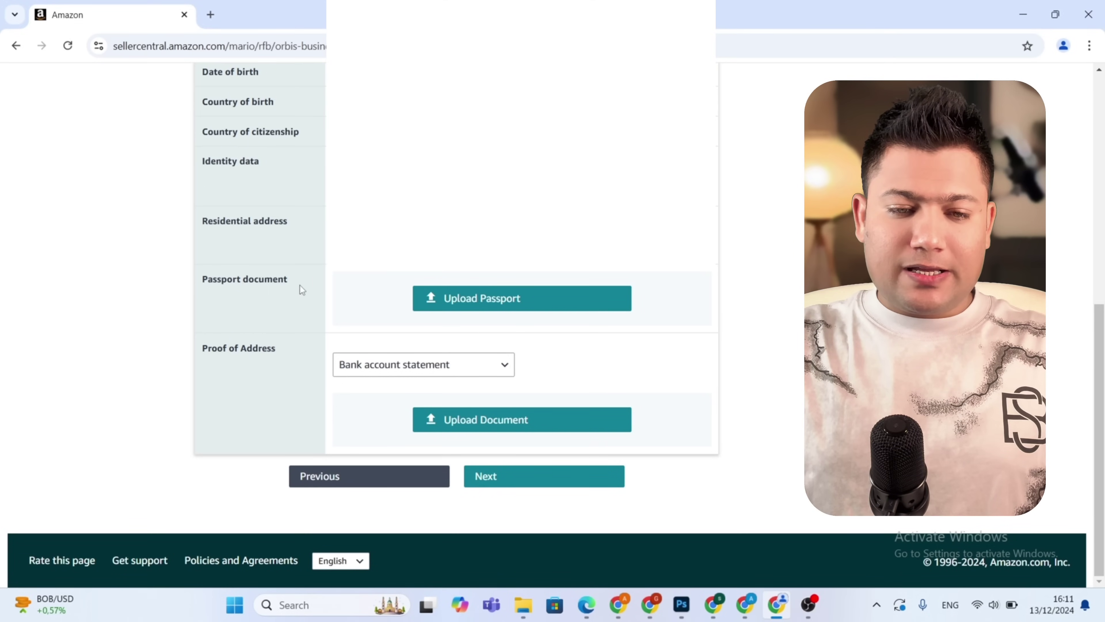
drag(255, 279, 210, 314)
click(189, 437)
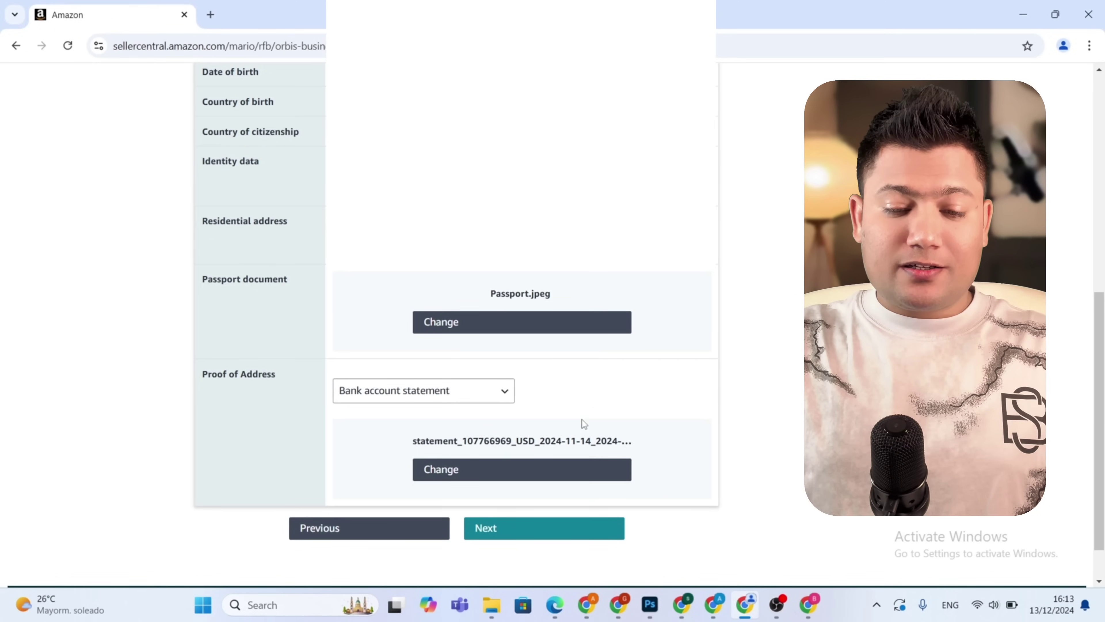
click(538, 528)
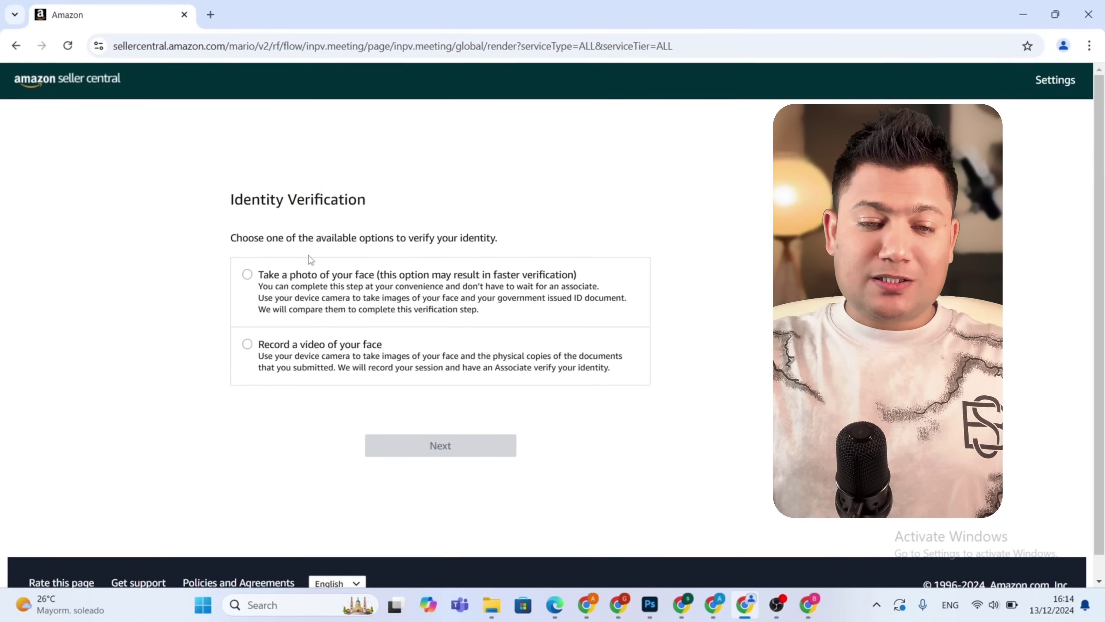
Step: Pick 'Take a photo of your face' as the identity verification method and continue
click(246, 275)
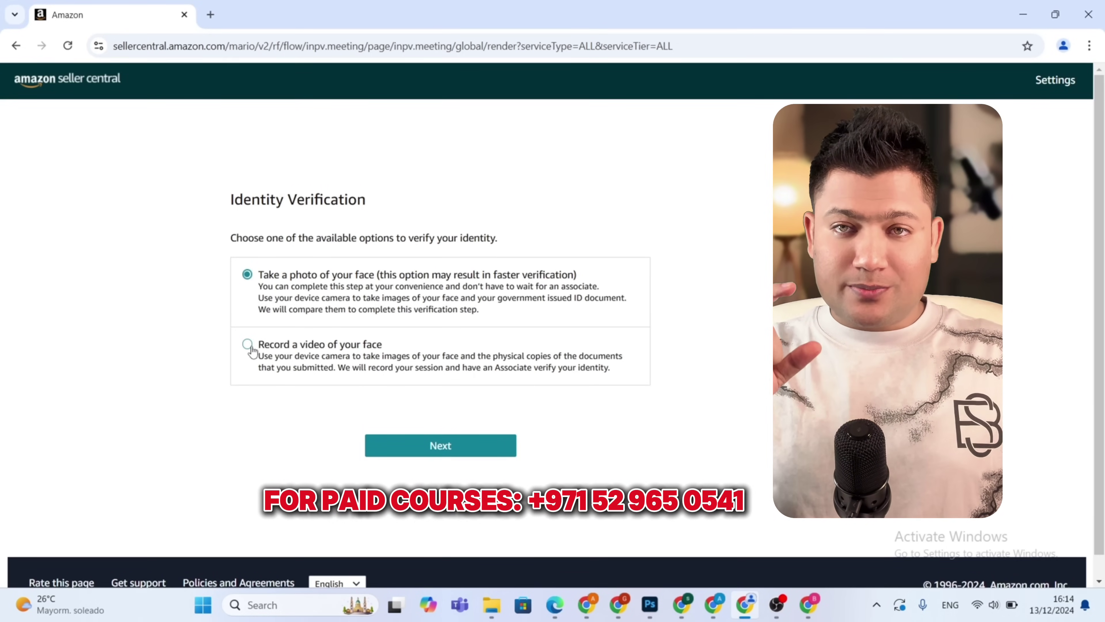
click(431, 446)
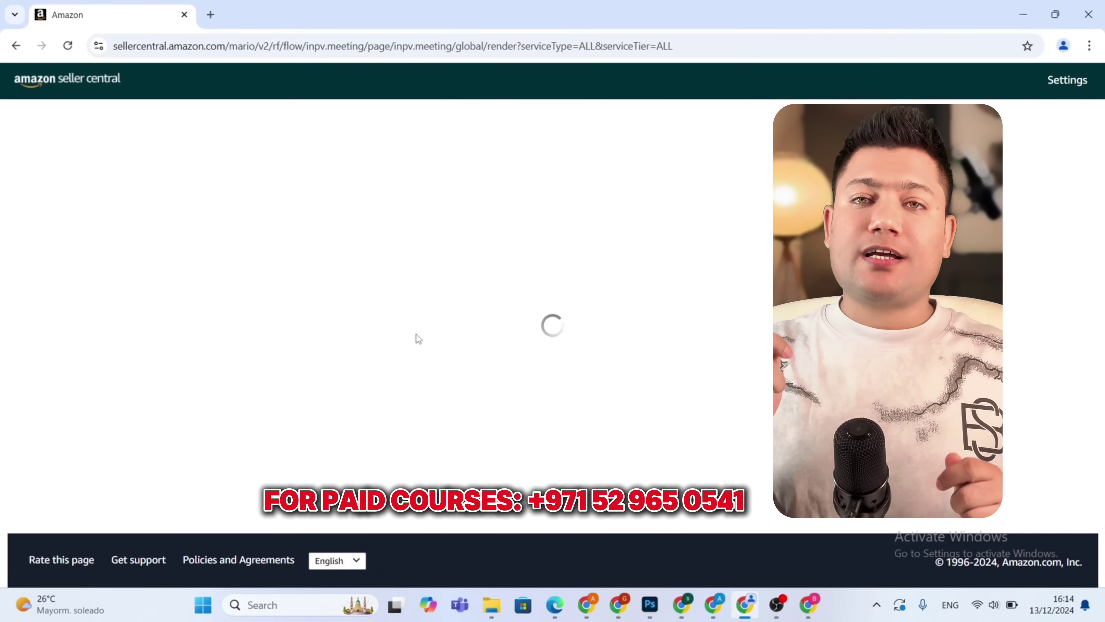